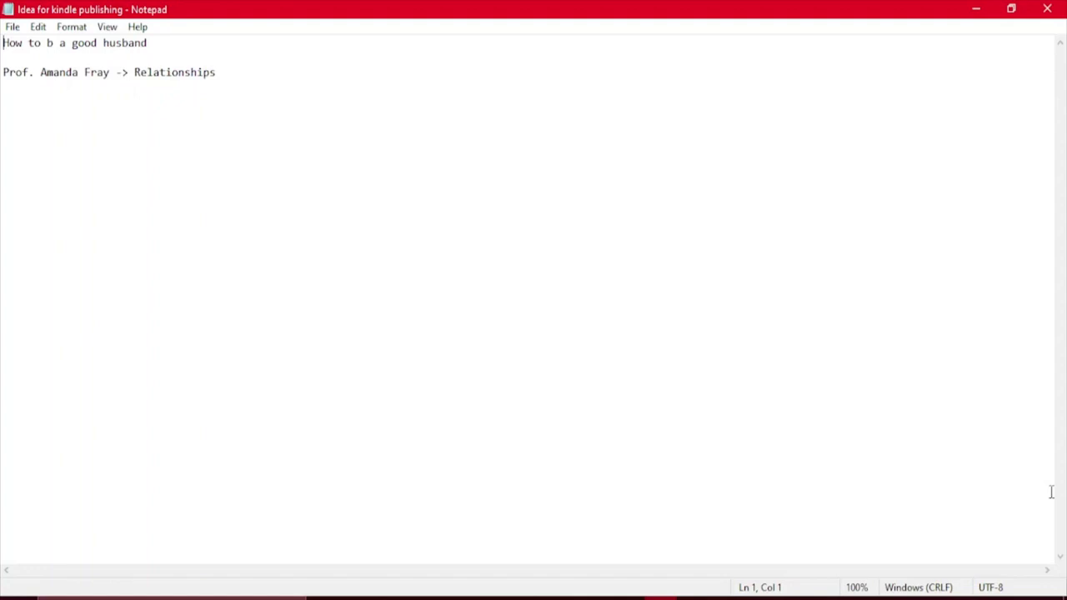
# Switch to the blank WPS Writer document and set a custom paper size 6 inches wide by 9 inches high
pyautogui.hotkey('alt', 'Tab')
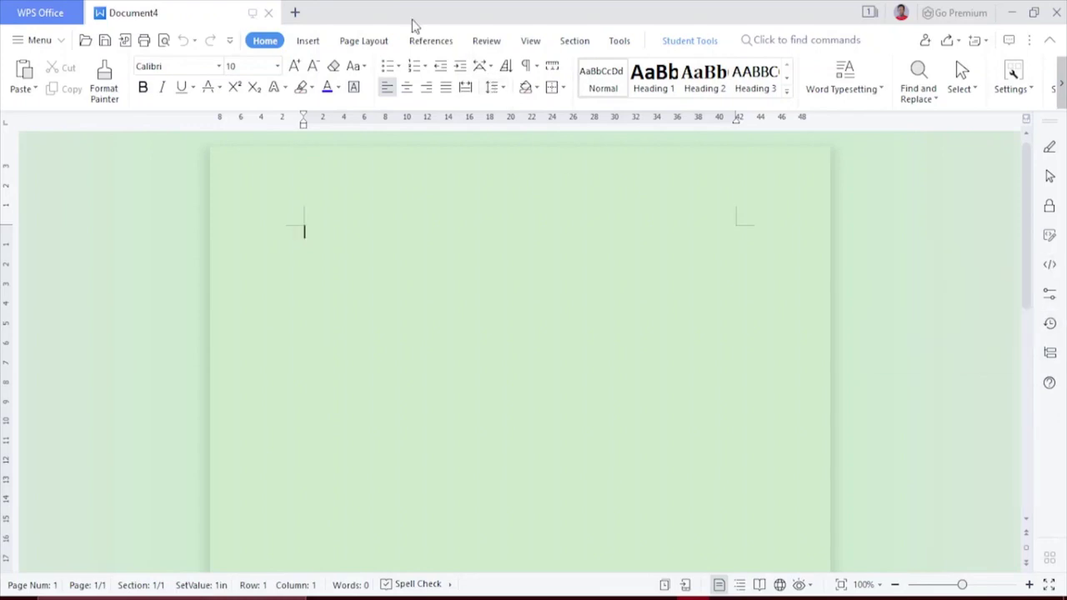
pyautogui.click(381, 44)
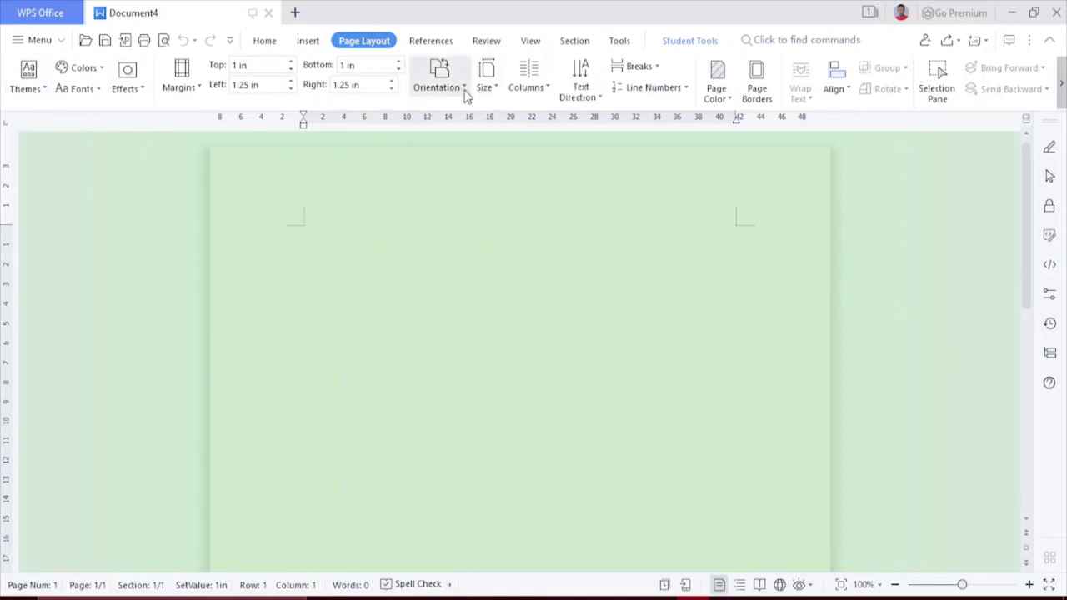
pyautogui.click(498, 89)
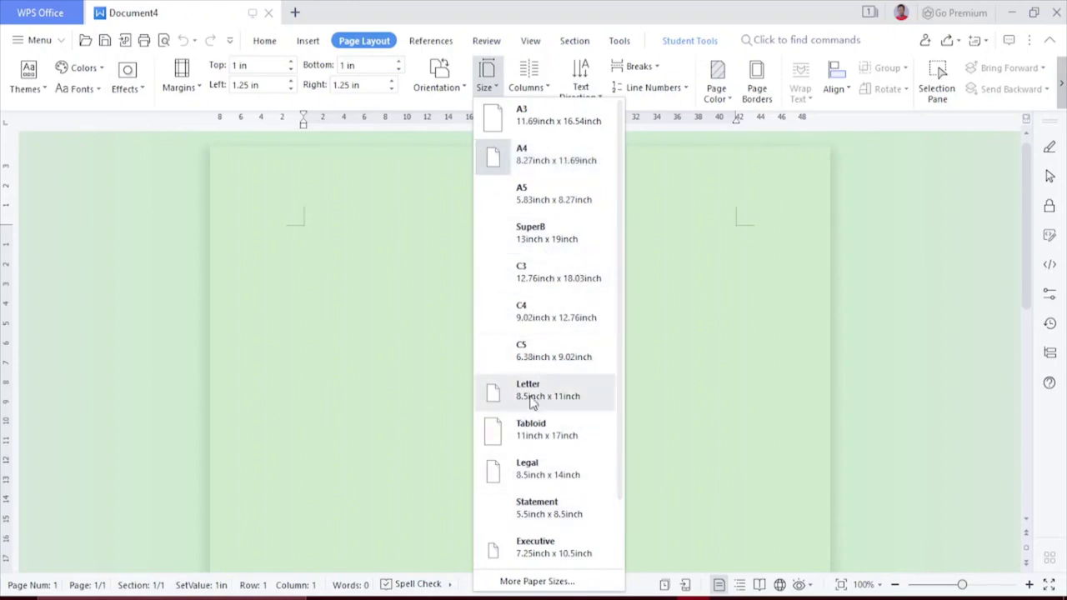
pyautogui.click(535, 582)
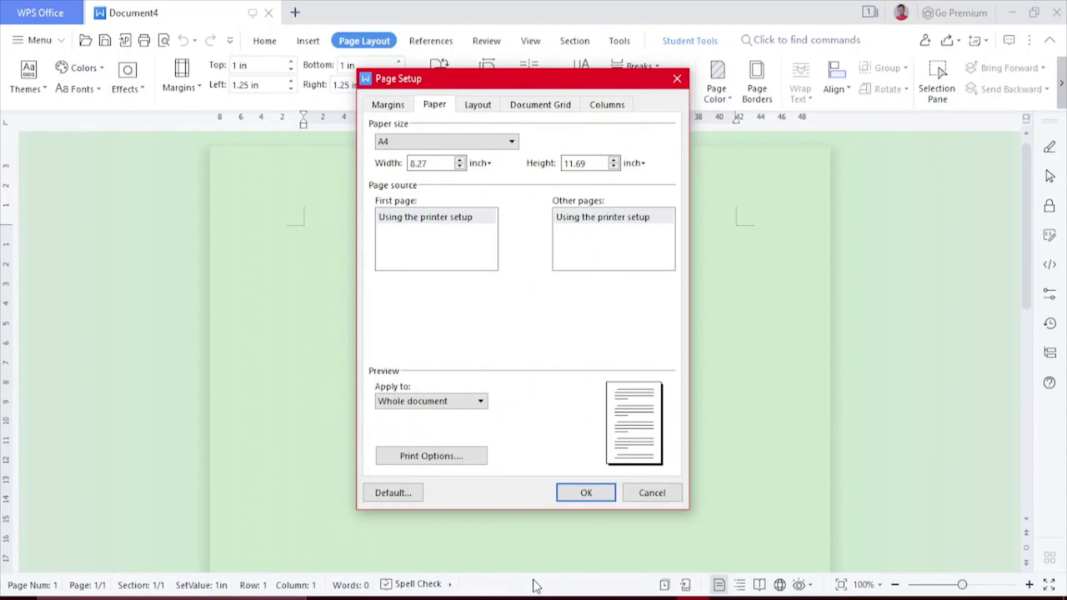
pyautogui.click(482, 164)
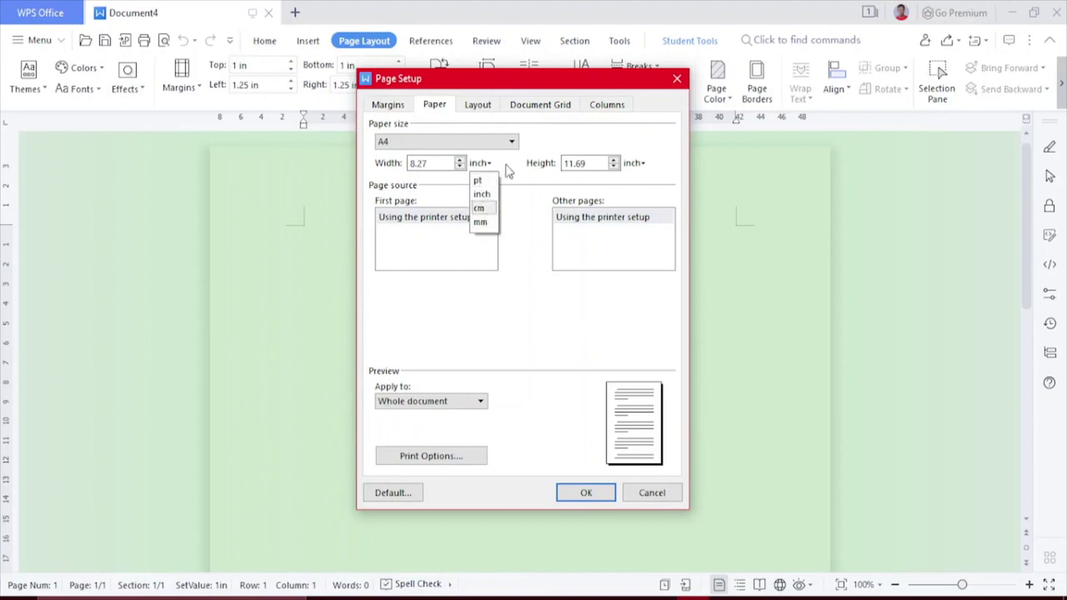
pyautogui.click(486, 165)
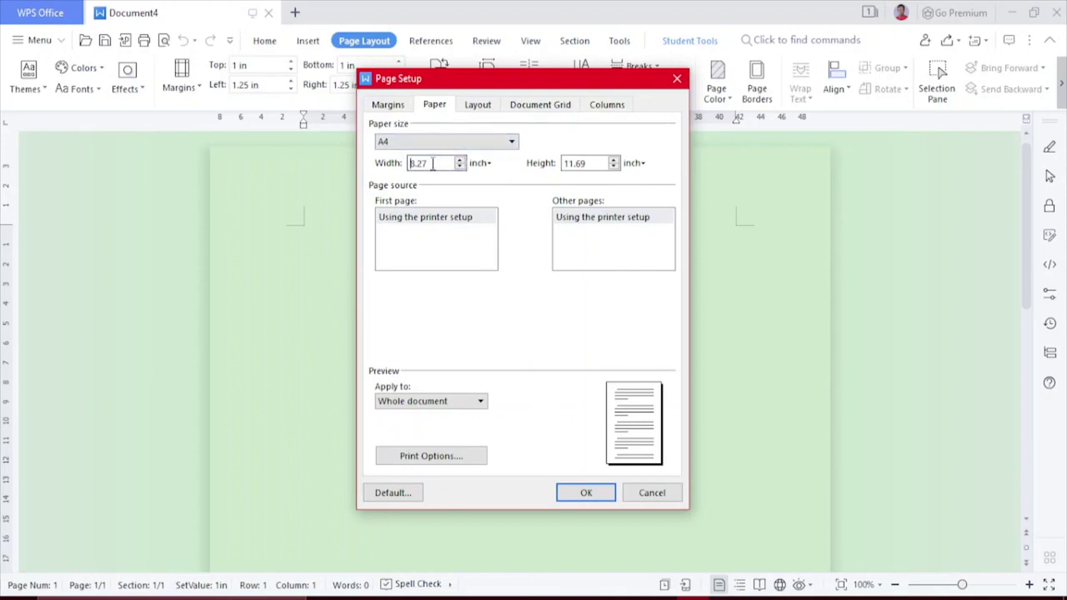
pyautogui.moveTo(432, 163); pyautogui.dragTo(408, 164)
pyautogui.write('6')
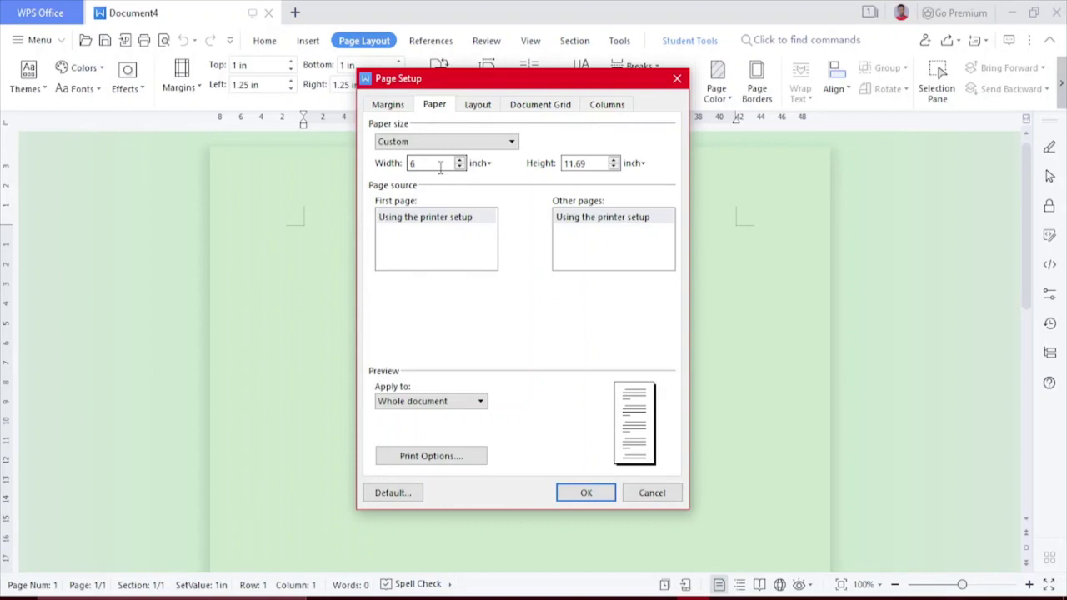
pyautogui.press('Tab')
pyautogui.write('9')
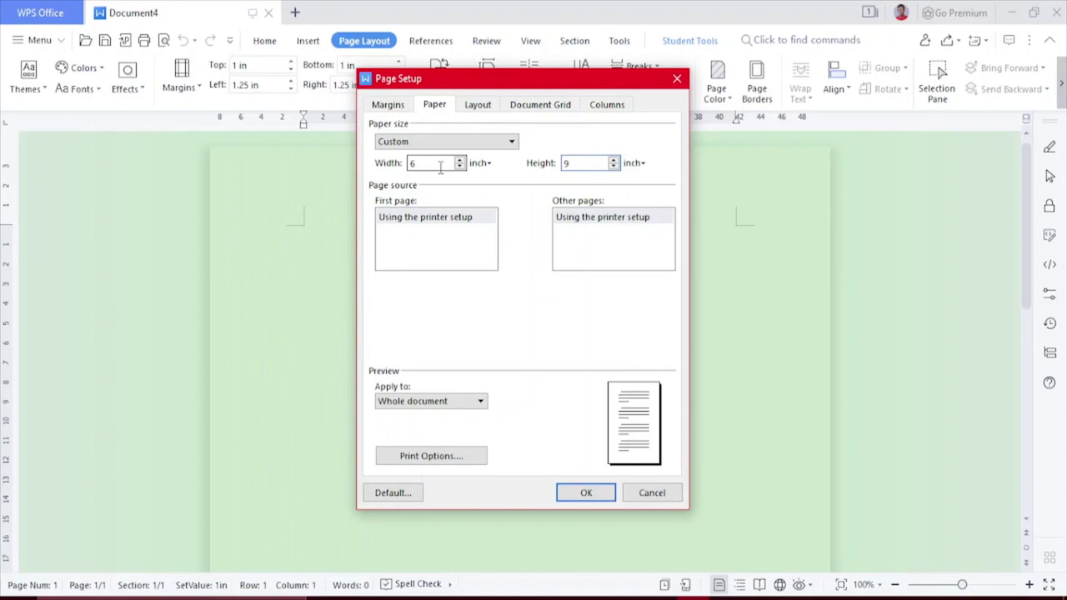
# Set the left and right page margins to 0.65 inch each
pyautogui.click(387, 105)
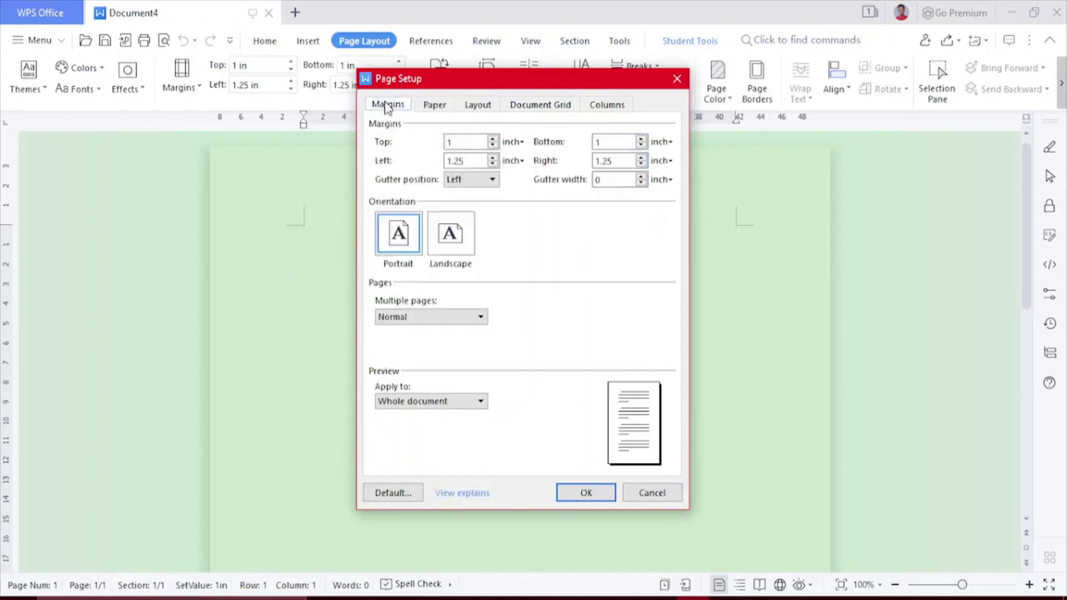
pyautogui.click(463, 143)
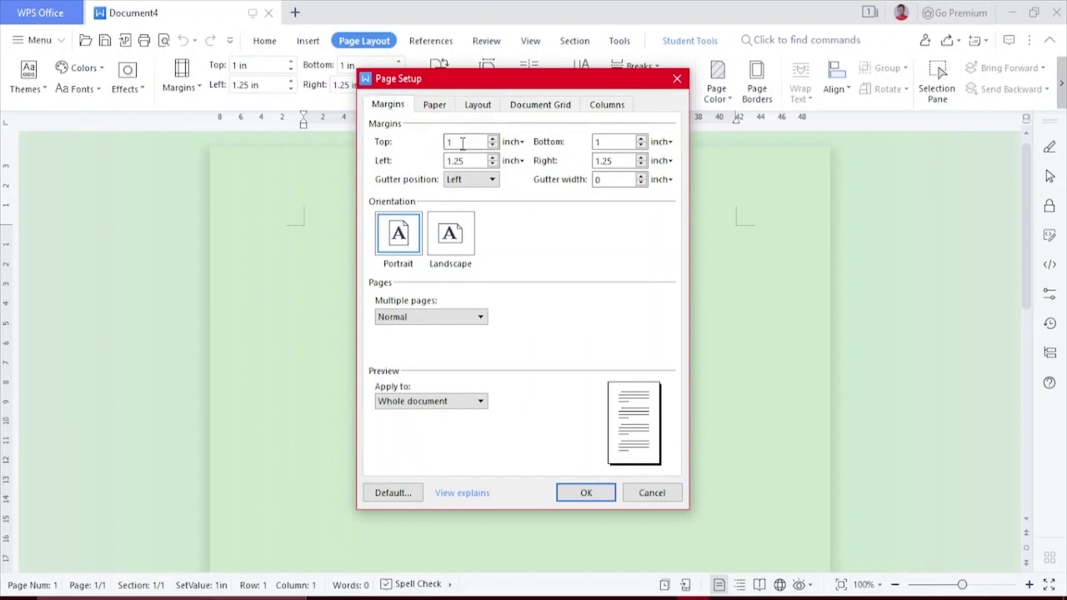
pyautogui.press('Tab')
pyautogui.press('Tab')
pyautogui.write('0')
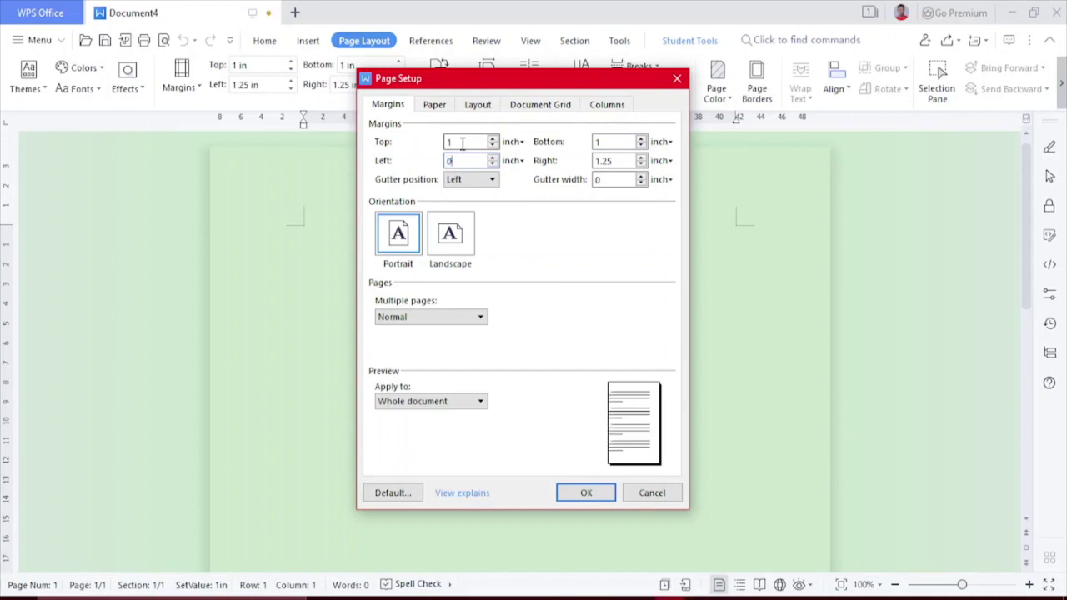
pyautogui.write('.65')
pyautogui.press('Tab')
pyautogui.write('0.65')
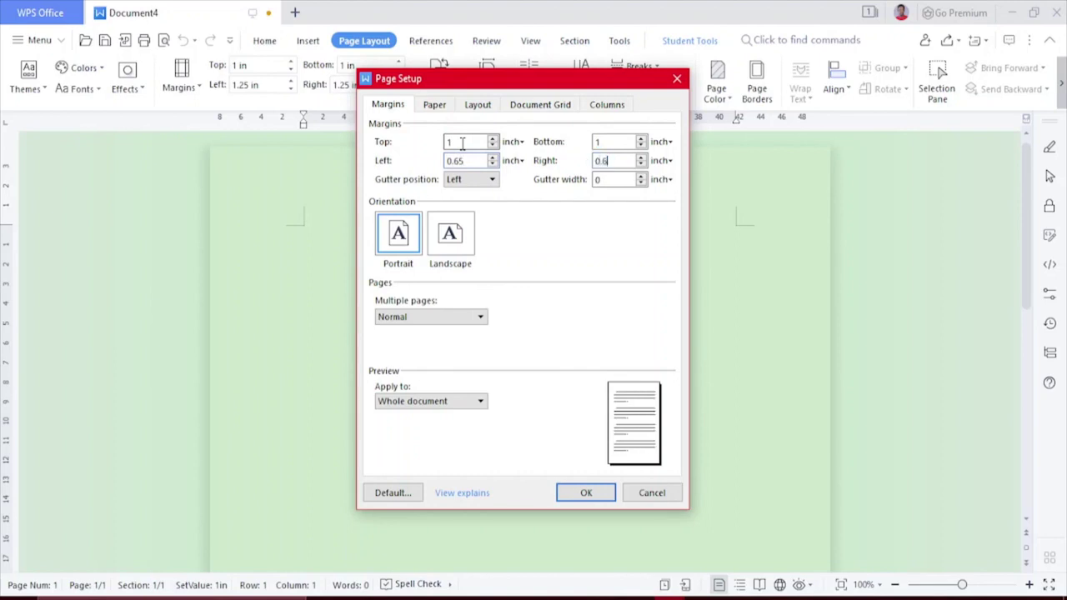
pyautogui.press('Tab')
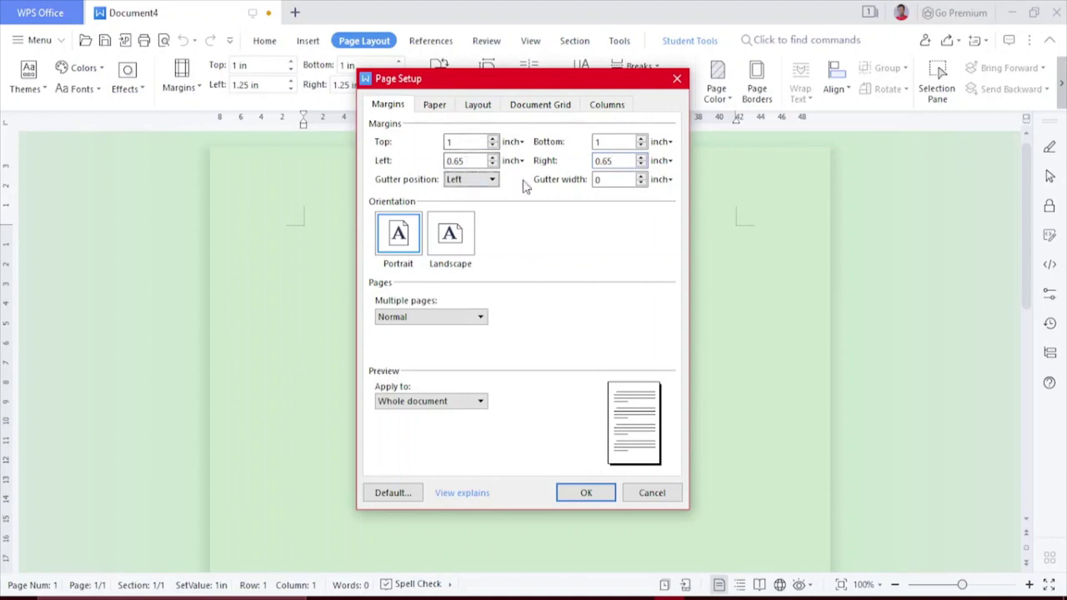
# Set the gutter width to 0.2 inch
pyautogui.click(609, 178)
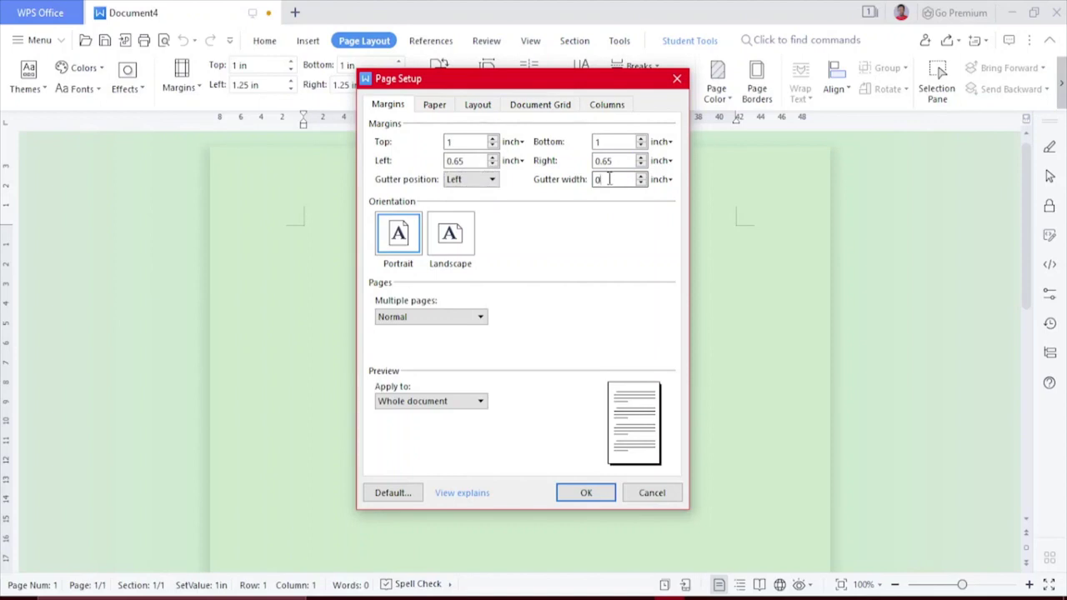
pyautogui.press('BackSpace')
pyautogui.write('0.2')
# Enable different odd and even headers and footers, and set both header and footer distances from the edge to 0.35 inch
pyautogui.click(476, 107)
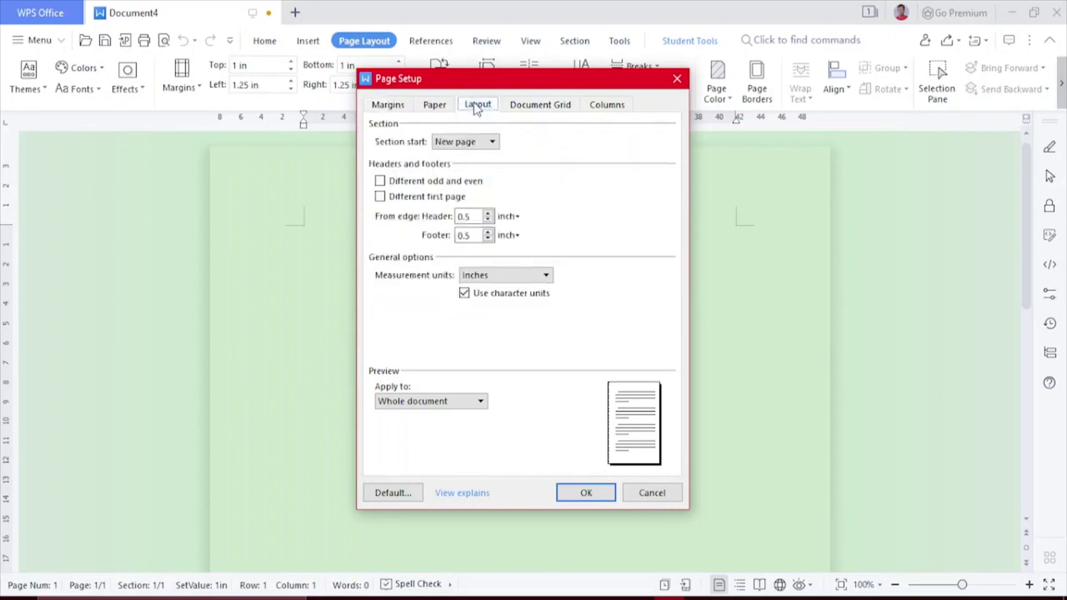
pyautogui.click(380, 182)
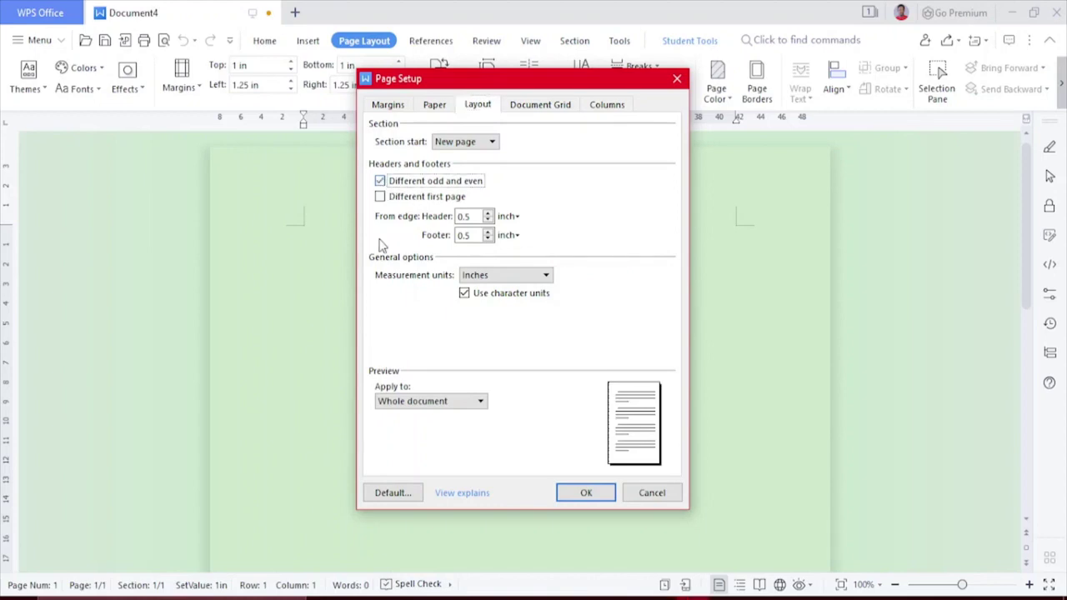
pyautogui.click(466, 218)
pyautogui.write('3')
pyautogui.click(466, 235)
pyautogui.write('3')
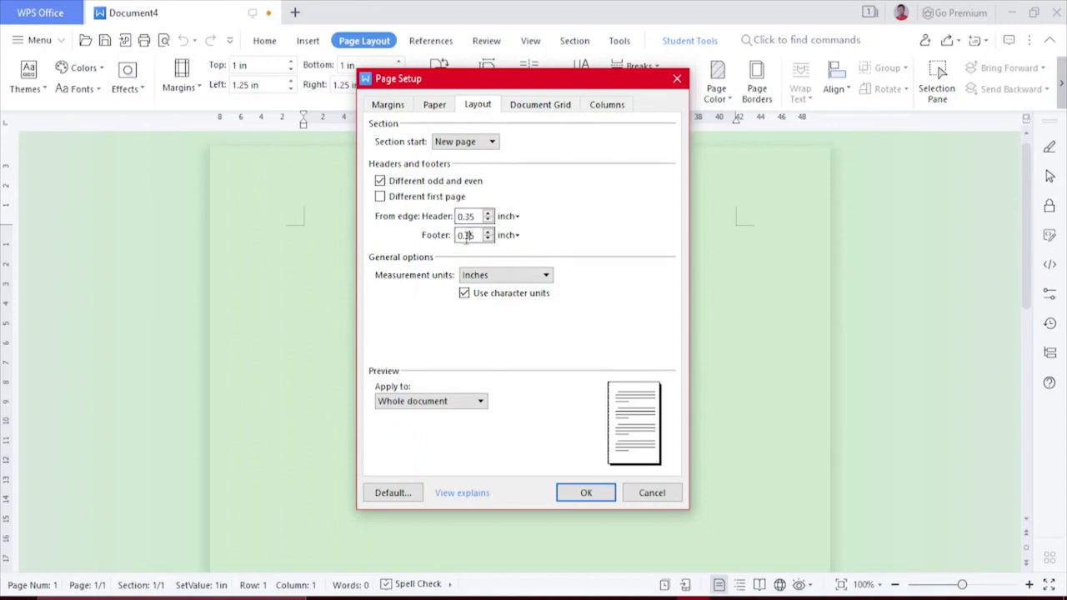
# Check the measurement units, column and document grid settings, and apply the page setup to the whole document
pyautogui.click(508, 275)
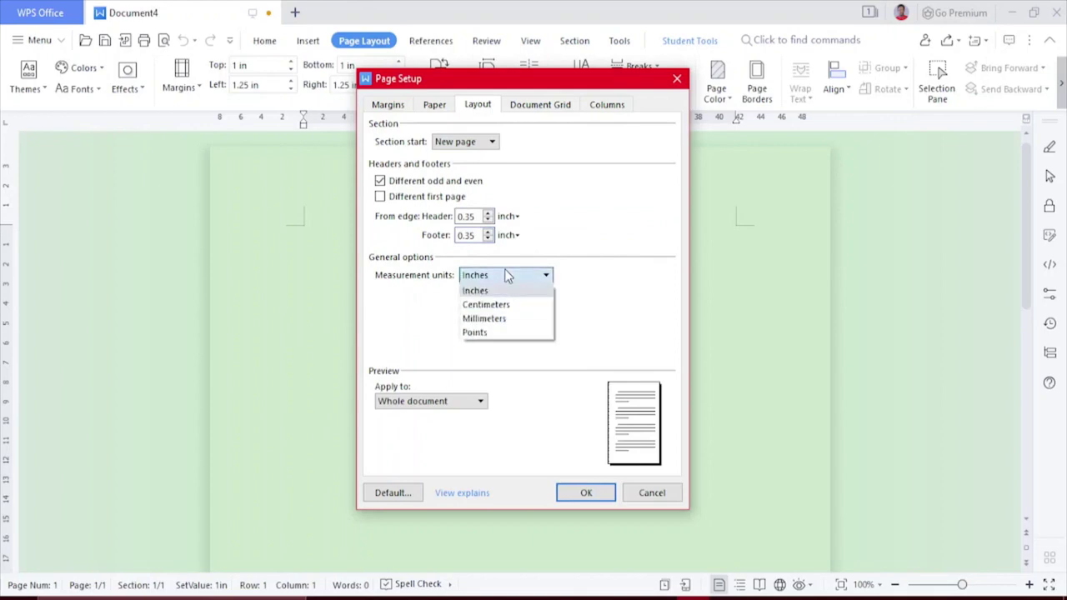
pyautogui.click(506, 276)
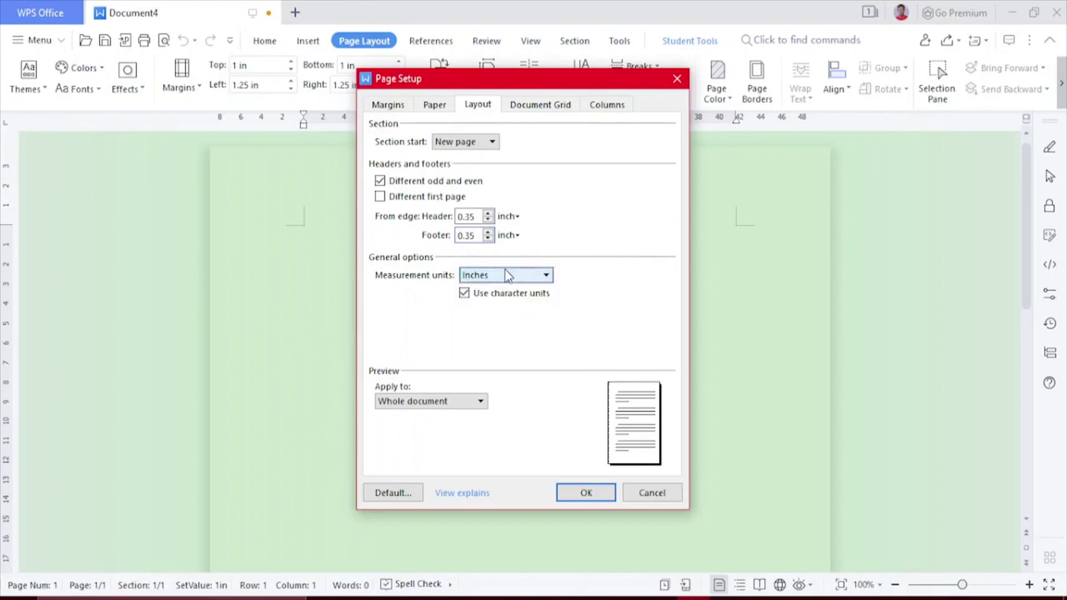
pyautogui.click(606, 105)
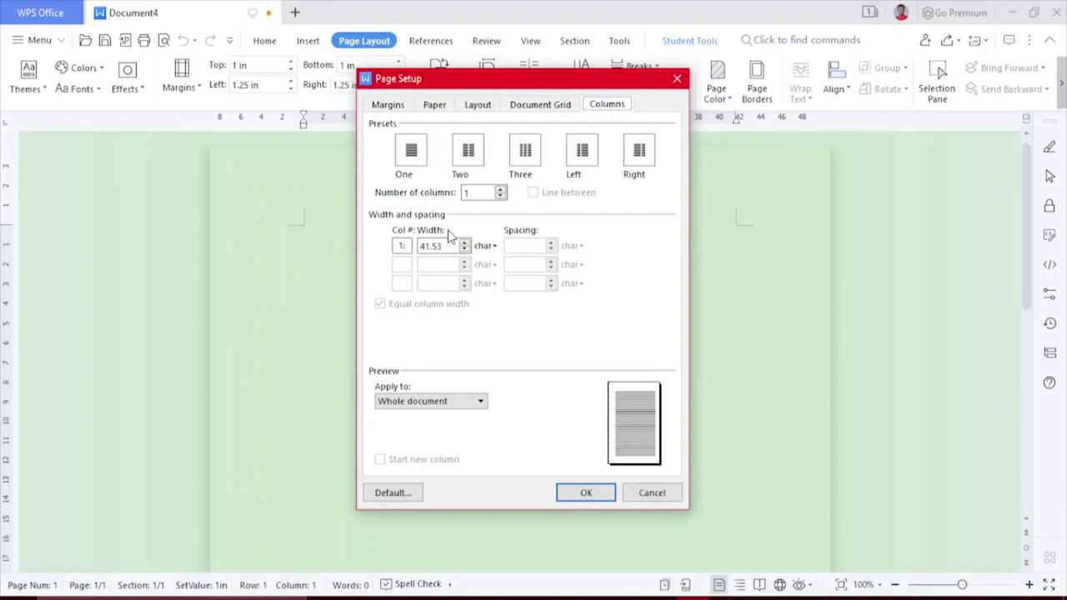
pyautogui.click(537, 109)
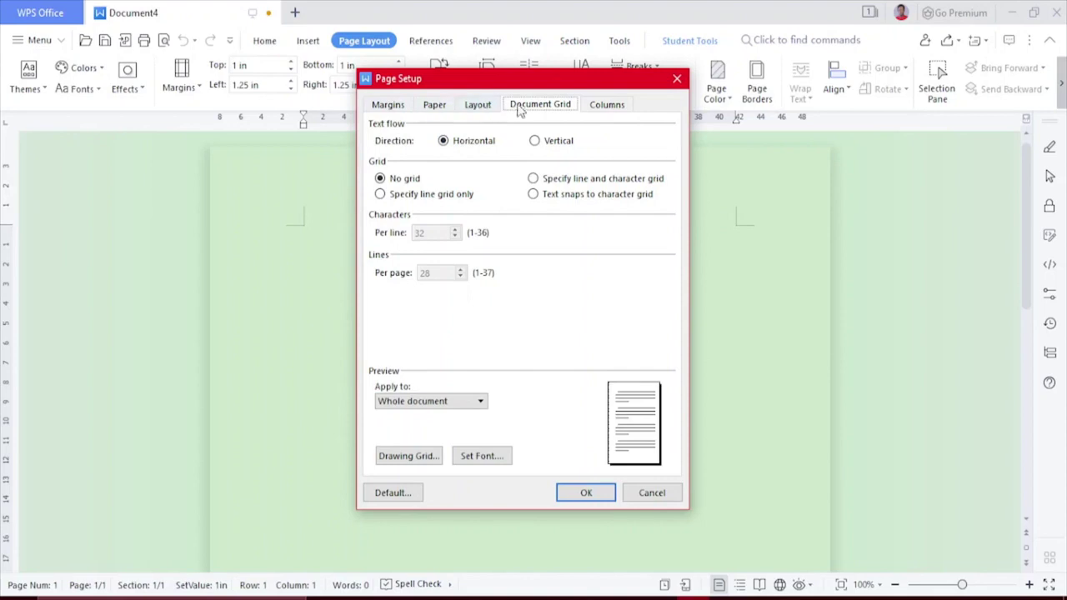
pyautogui.click(587, 492)
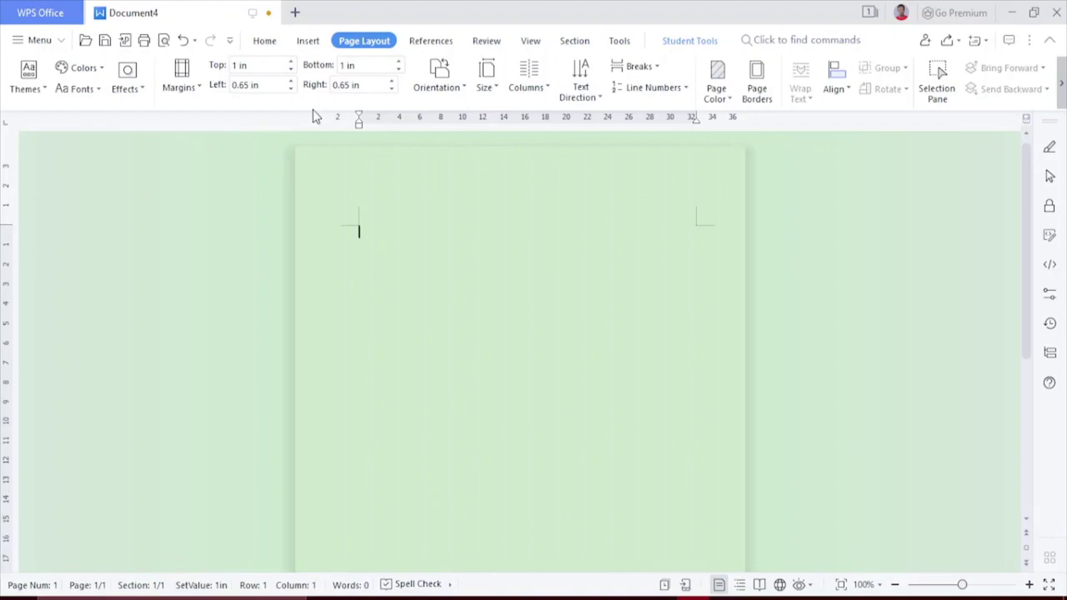
# Switch to the Notepad idea file, correct "b" to "be" in the book title line, and return to WPS Writer
pyautogui.hotkey('alt', 'Tab')
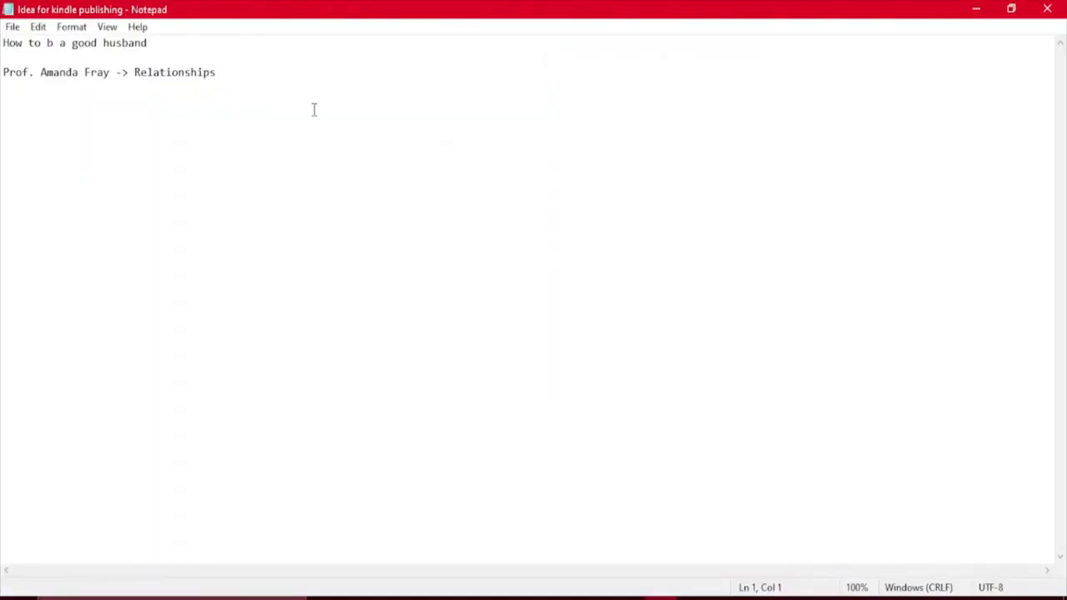
pyautogui.click(52, 45)
pyautogui.write('e')
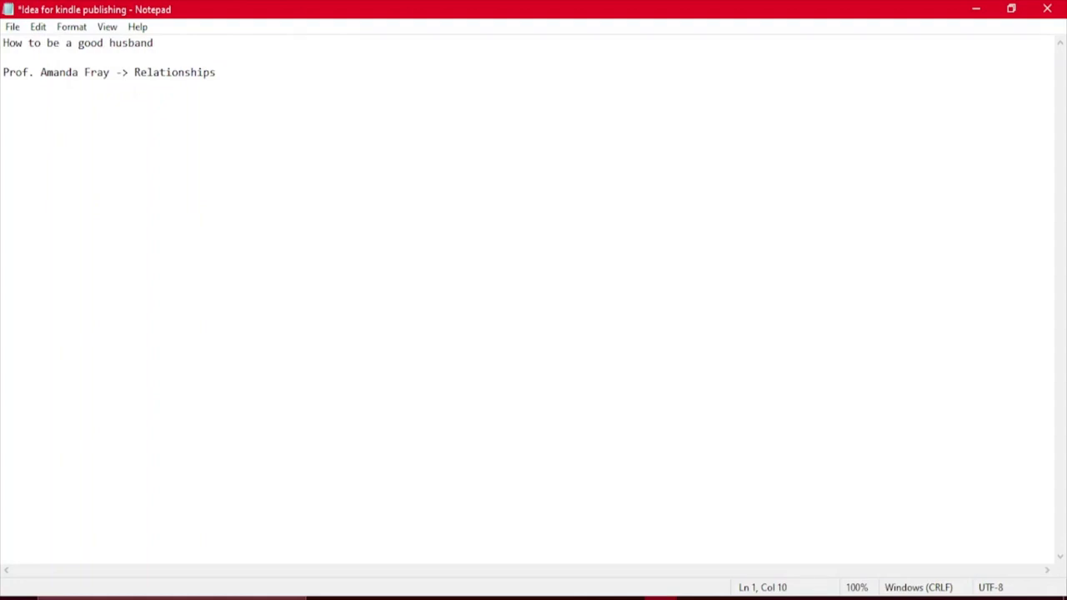
pyautogui.hotkey('alt', 'Tab')
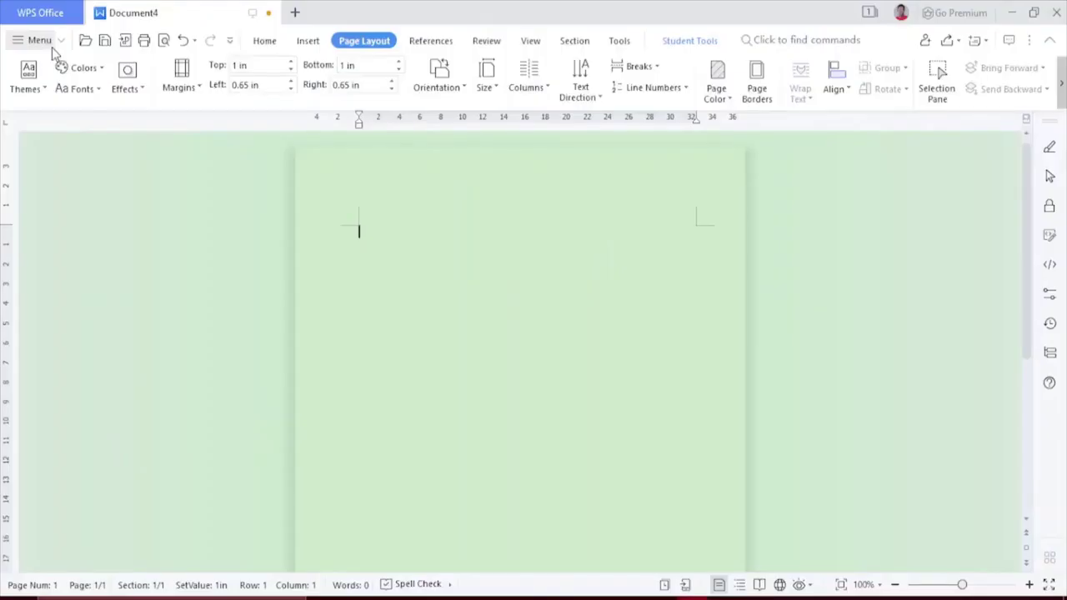